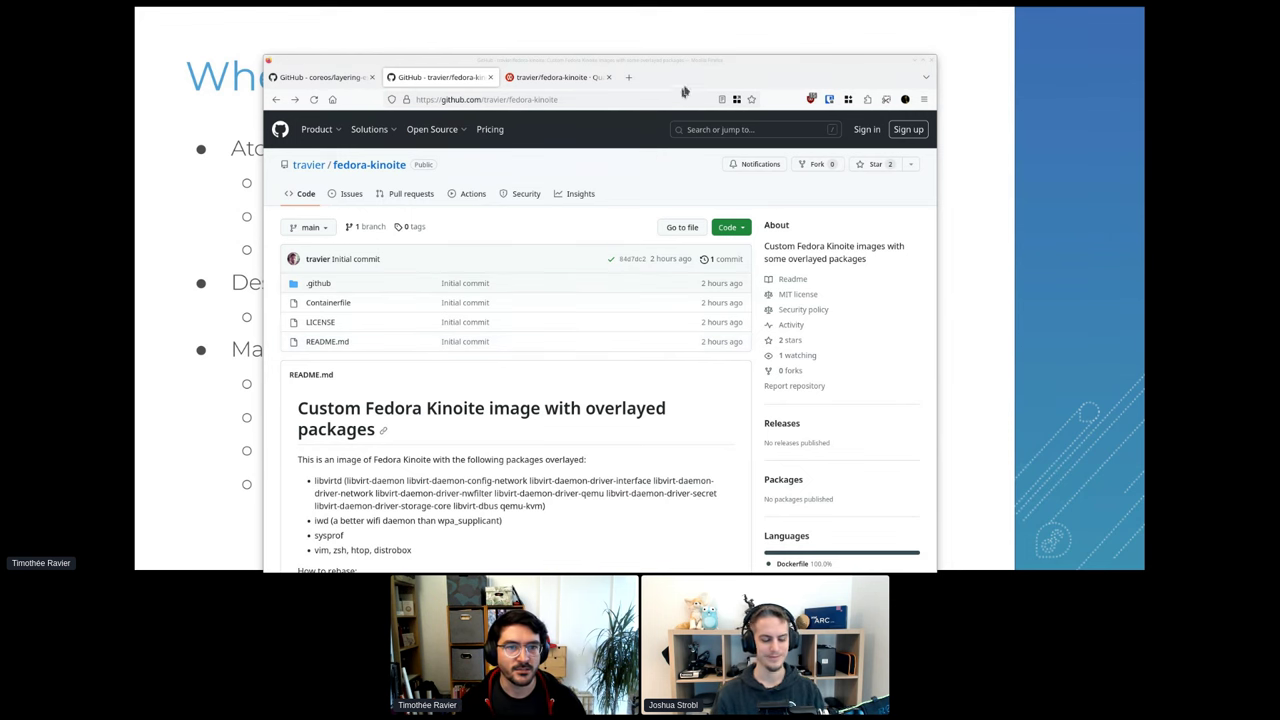
# Step: Maximize the browser window and review the file list and README of the fedora-kinoite repository
pyautogui.doubleClick(720, 67)
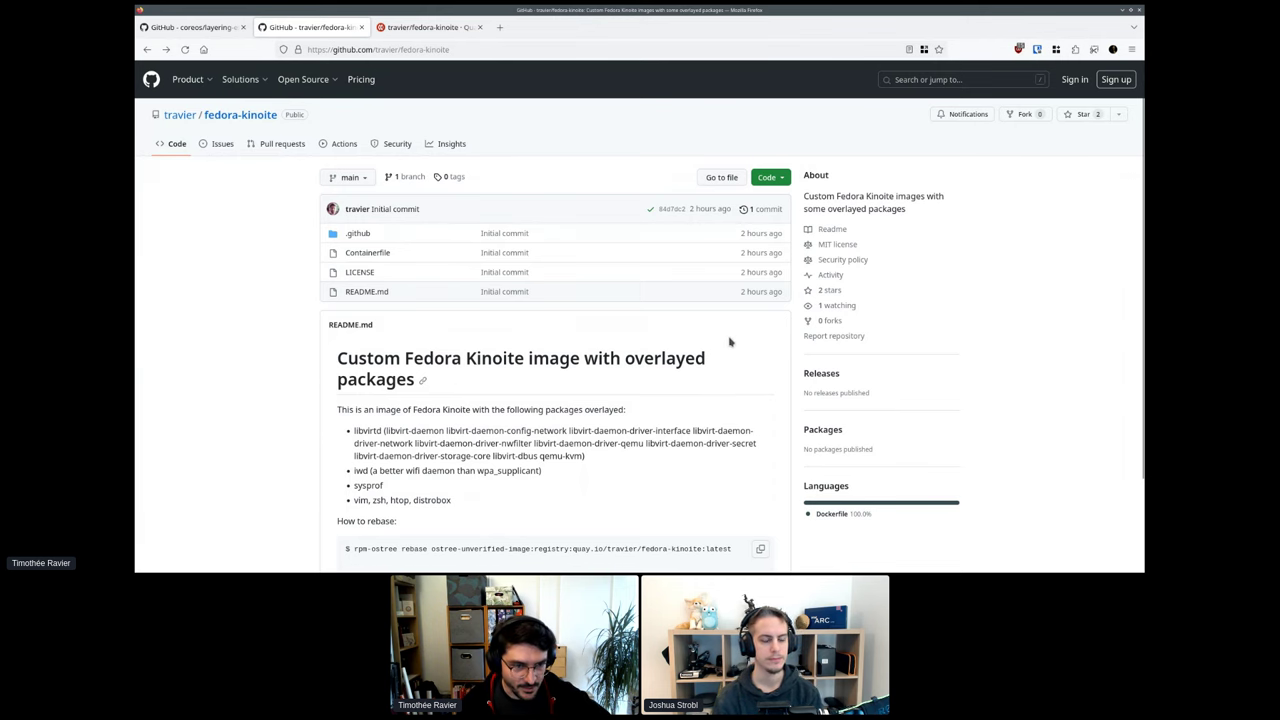
pyautogui.scroll(-3, 731, 340)
pyautogui.scroll(3, 745, 335)
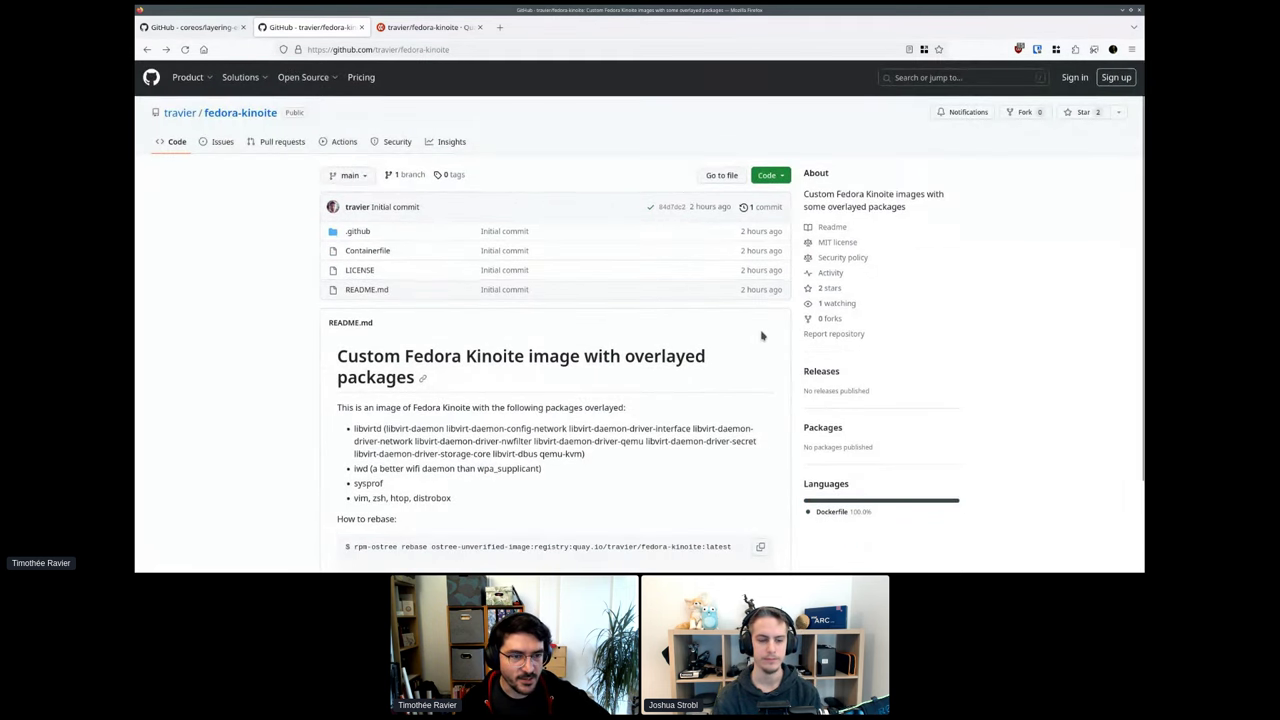
pyautogui.scroll(-2, 761, 336)
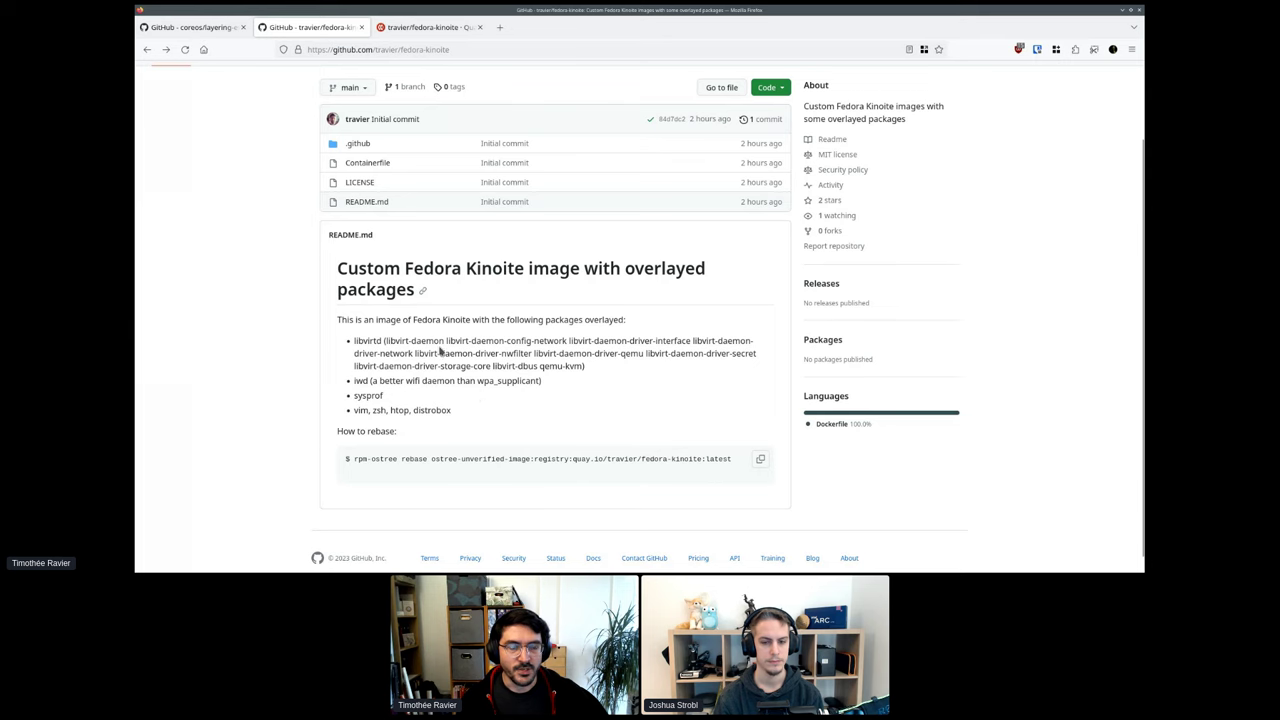
pyautogui.scroll(2, 440, 345)
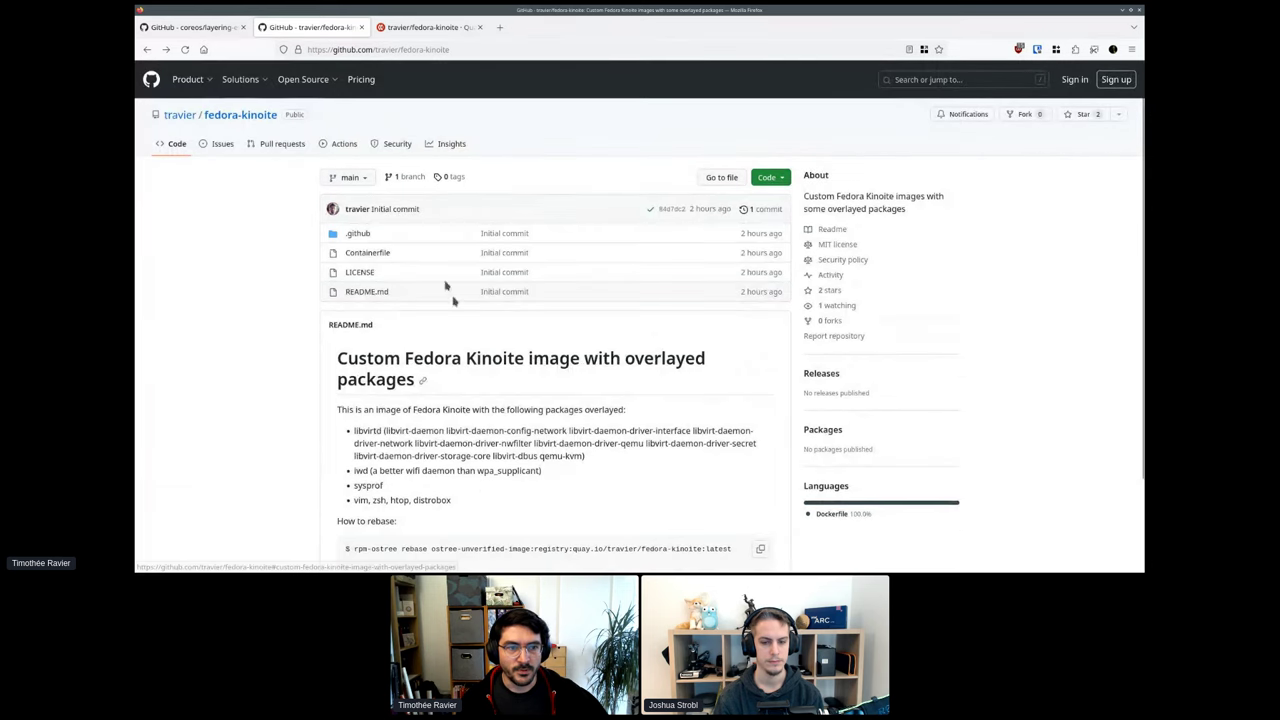
# Step: Open the repository's Containerfile and highlight the base image reference on its FROM line
pyautogui.click(374, 257)
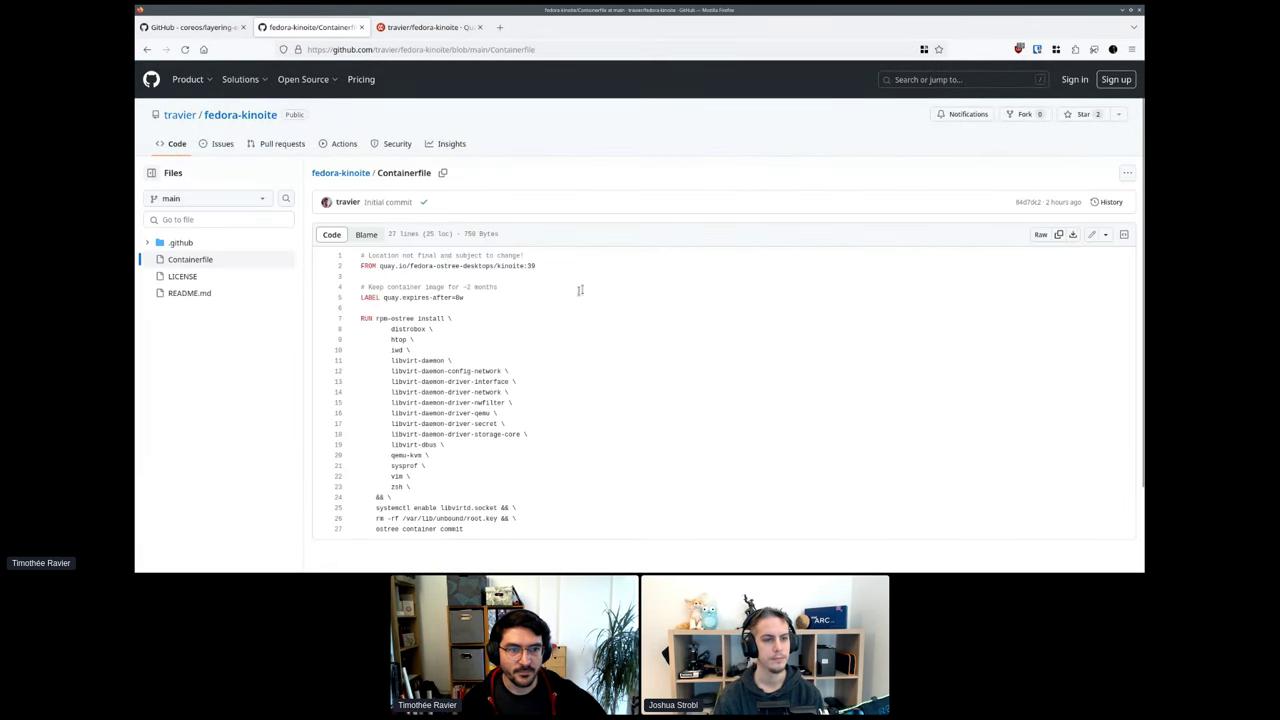
pyautogui.scroll(-2, 580, 289)
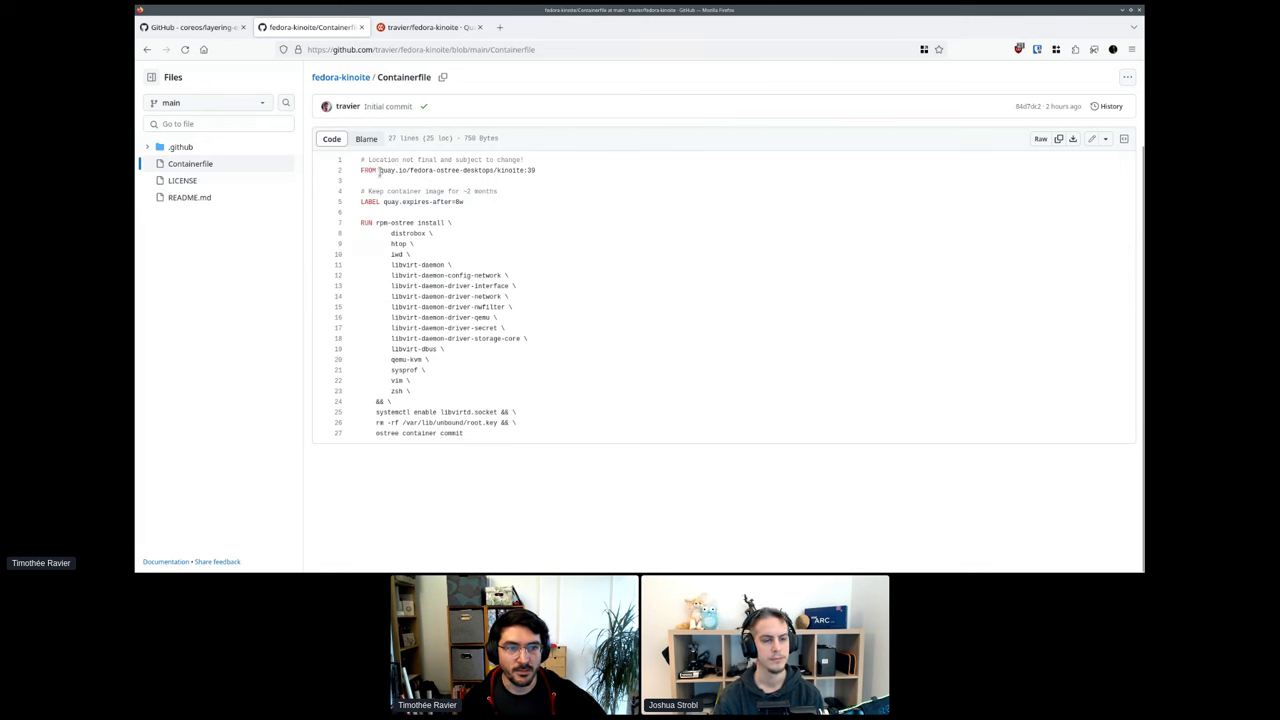
pyautogui.moveTo(379, 170); pyautogui.dragTo(537, 171)
pyautogui.click(539, 170)
pyautogui.click(542, 172)
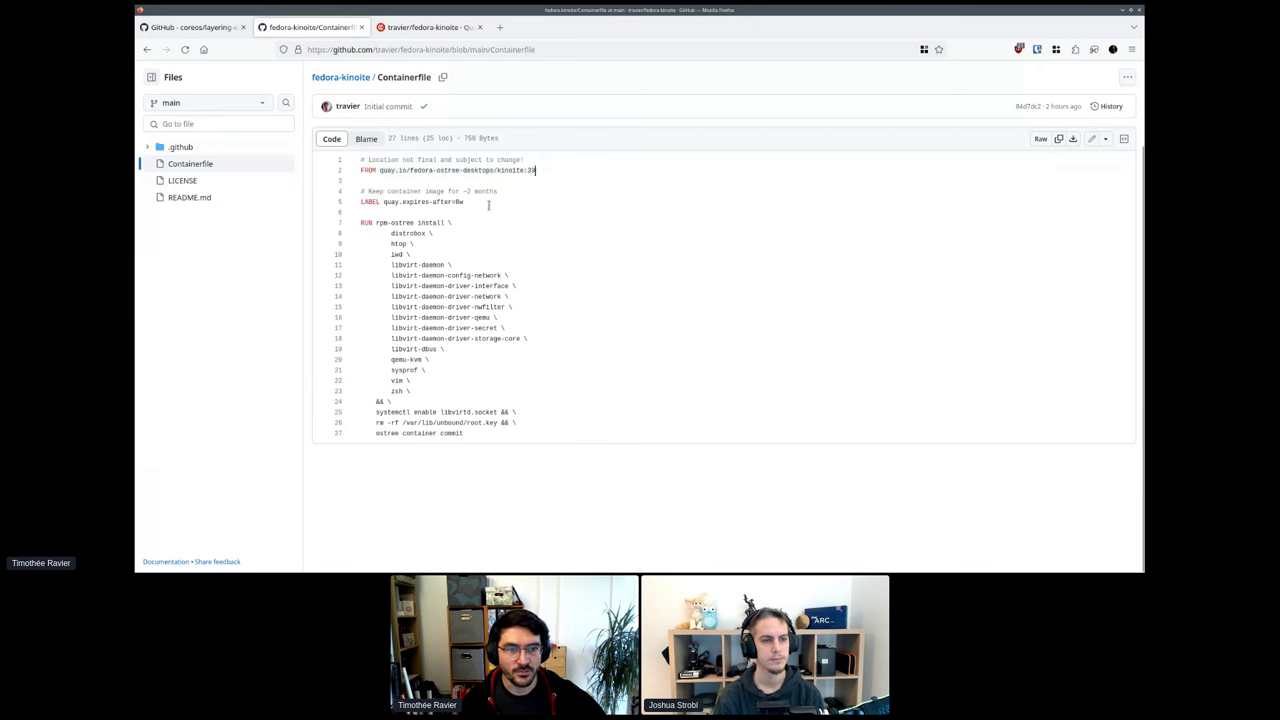
# Step: Highlight the quay.expires-after label and the rpm-ostree install command in the Containerfile
pyautogui.moveTo(384, 202); pyautogui.dragTo(468, 202)
pyautogui.click(468, 202)
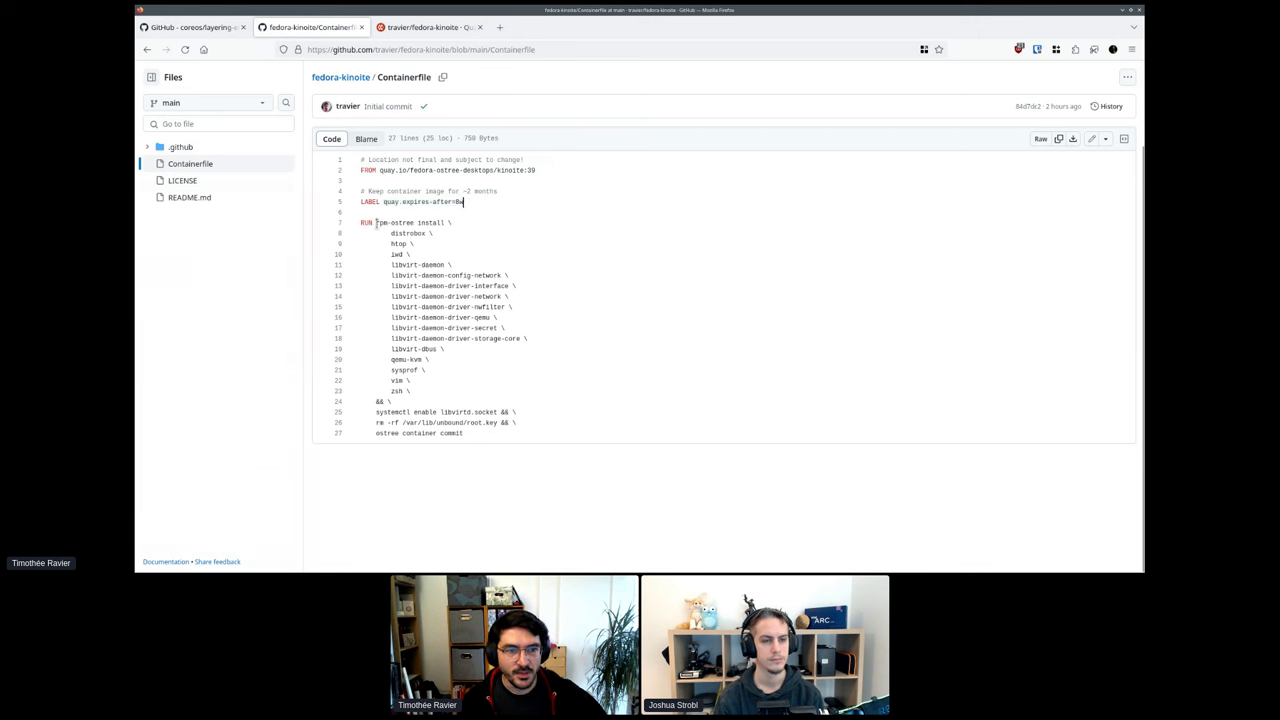
pyautogui.moveTo(377, 222); pyautogui.dragTo(460, 223)
pyautogui.click(452, 234)
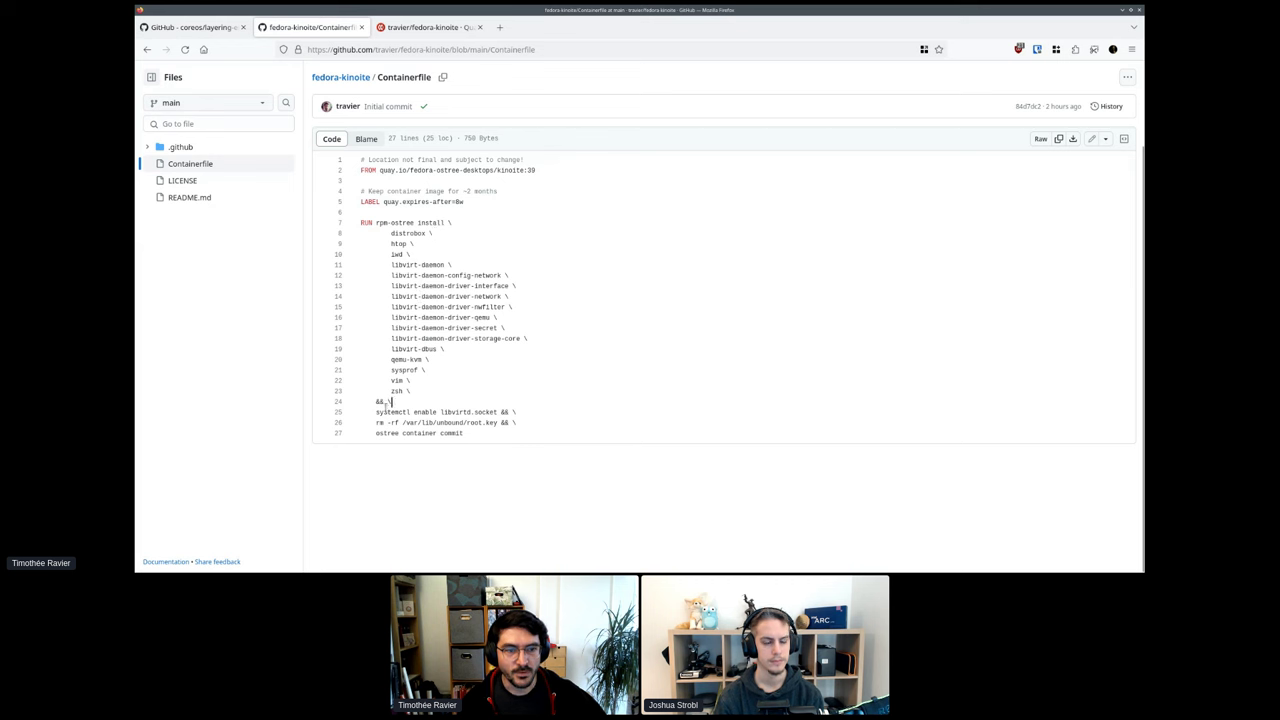
# Step: Highlight the Containerfile's closing commands: enabling libvirtd.socket, removing the unbound root.key, and ostree container commit
pyautogui.moveTo(372, 412); pyautogui.dragTo(498, 412)
pyautogui.click(497, 412)
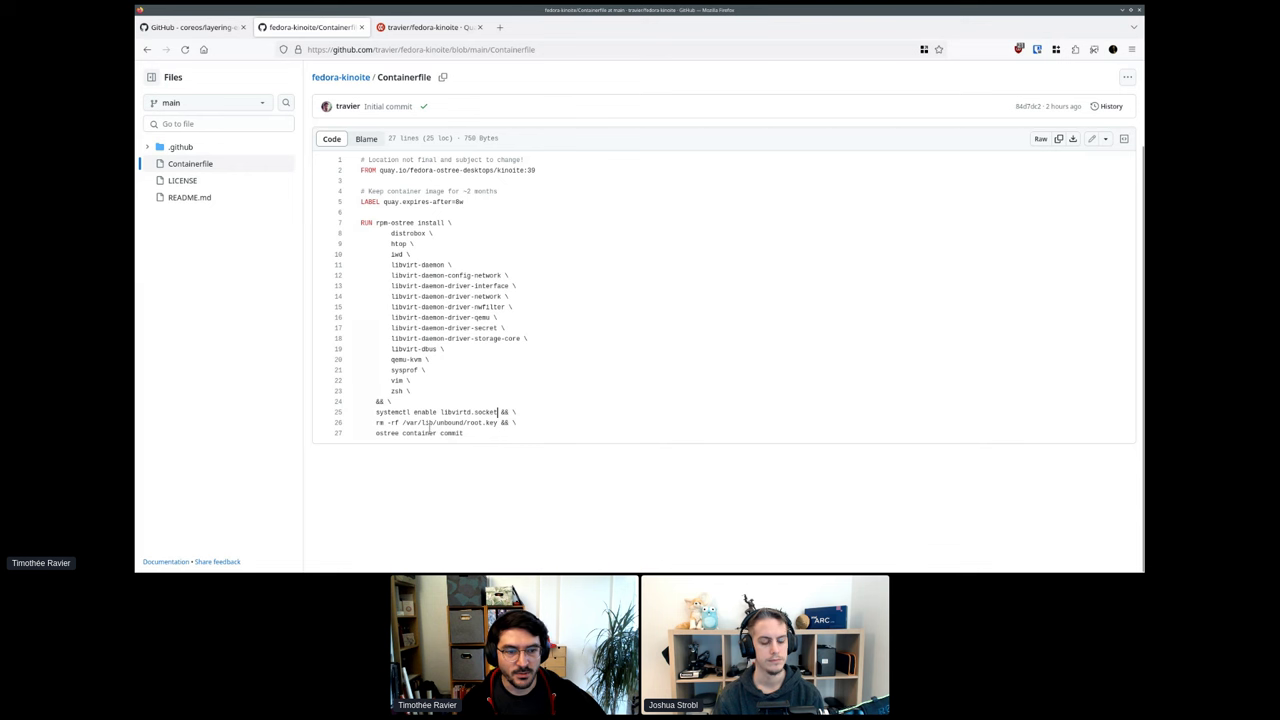
pyautogui.moveTo(398, 428); pyautogui.dragTo(520, 425)
pyautogui.click(518, 423)
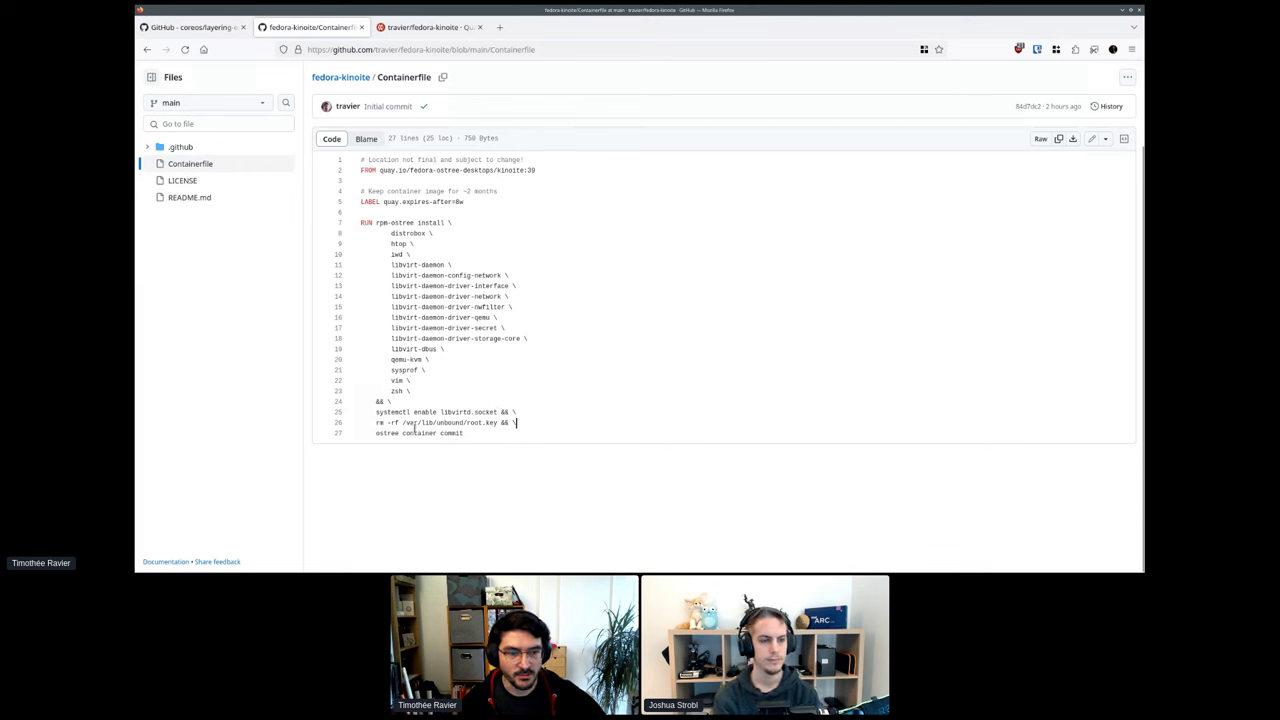
pyautogui.moveTo(375, 433); pyautogui.dragTo(477, 436)
pyautogui.click(480, 436)
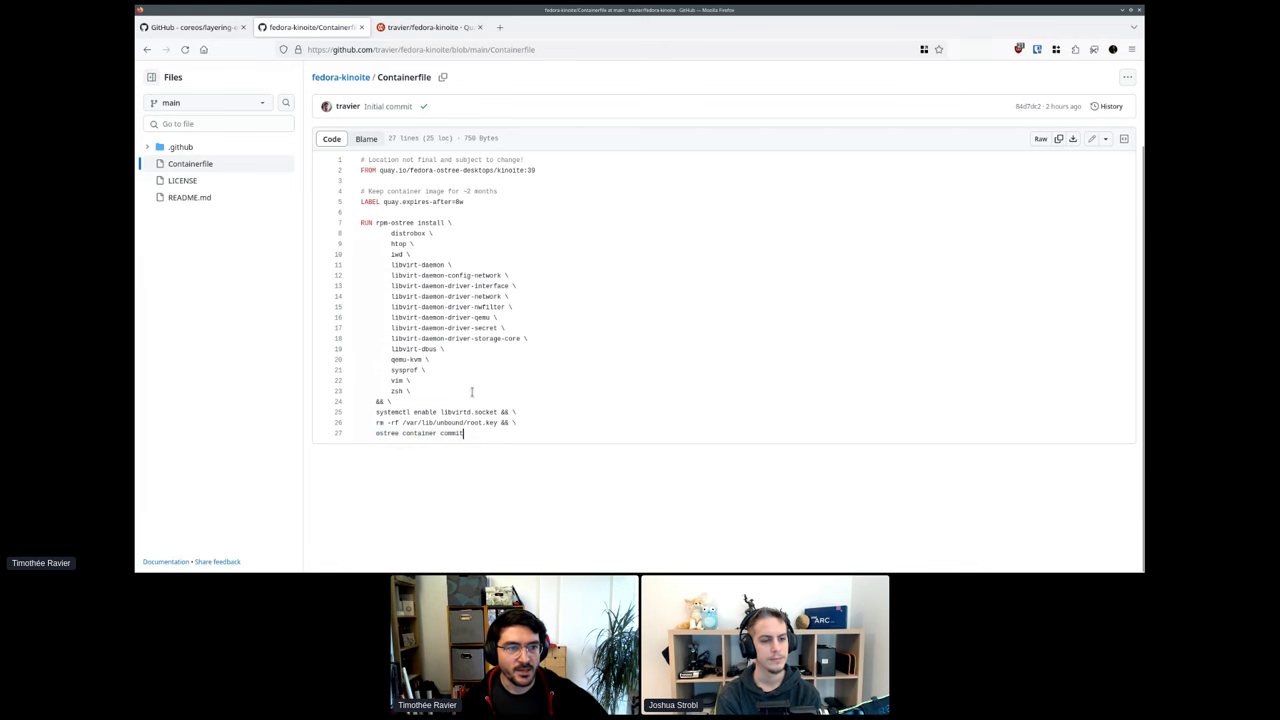
# Step: Open fedora-kinoite.yml in .github/workflows and examine its buildah-build and Push to Quay.io steps
pyautogui.click(148, 150)
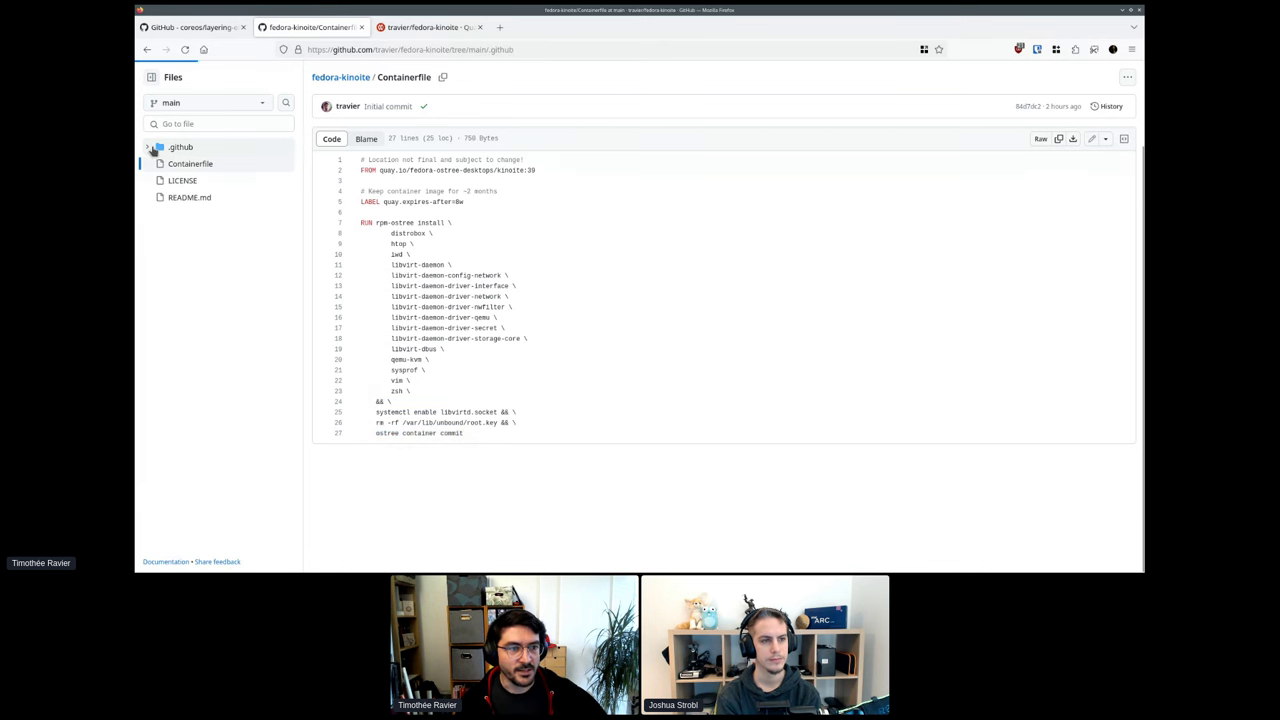
pyautogui.click(153, 166)
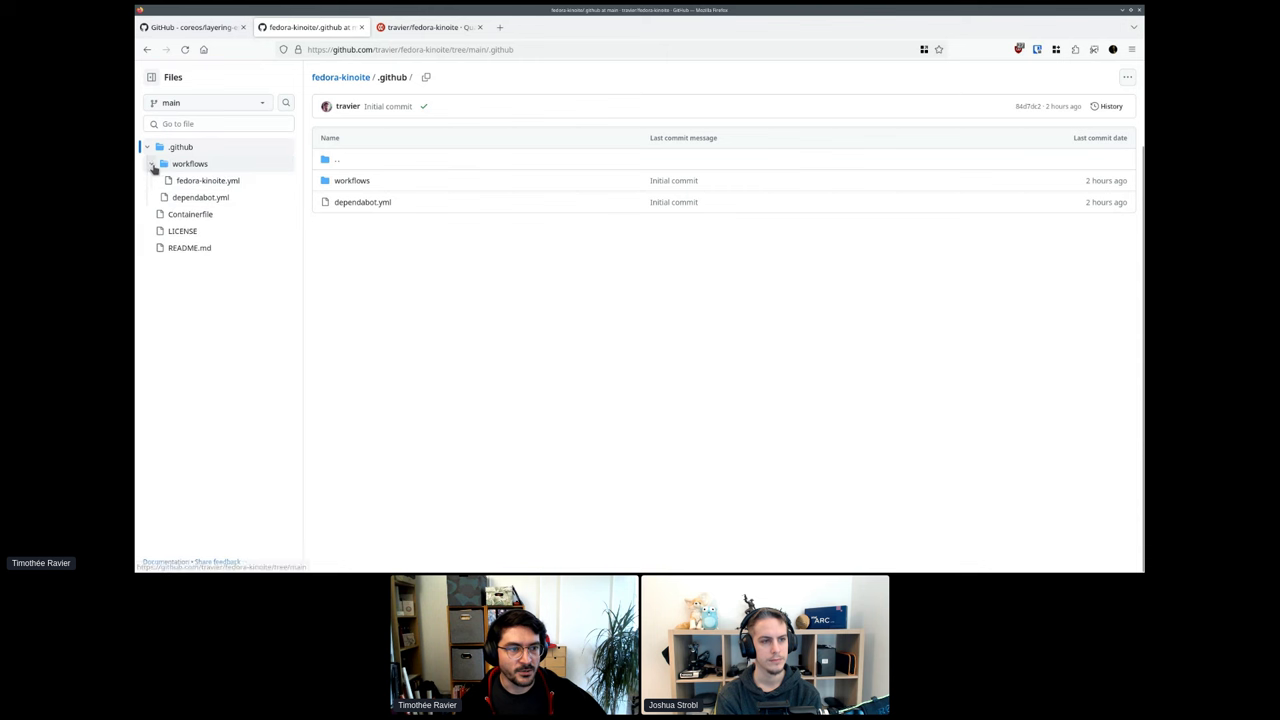
pyautogui.click(182, 181)
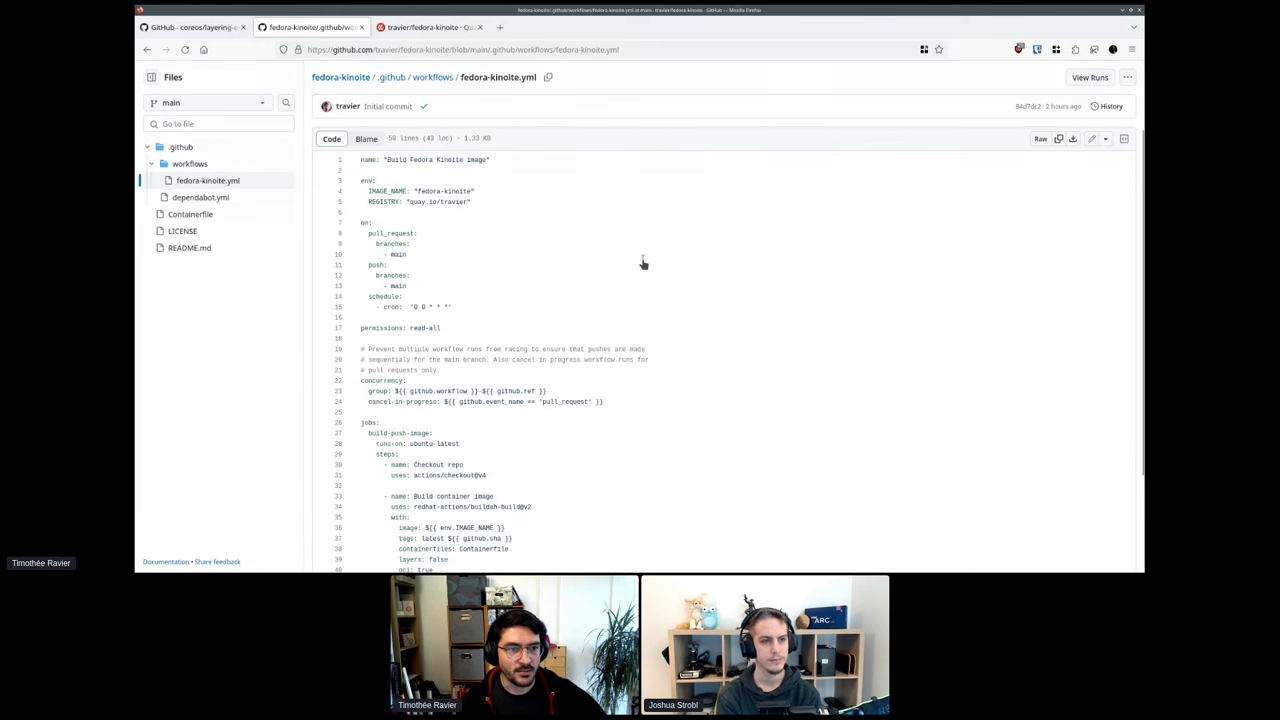
pyautogui.scroll(-2, 723, 251)
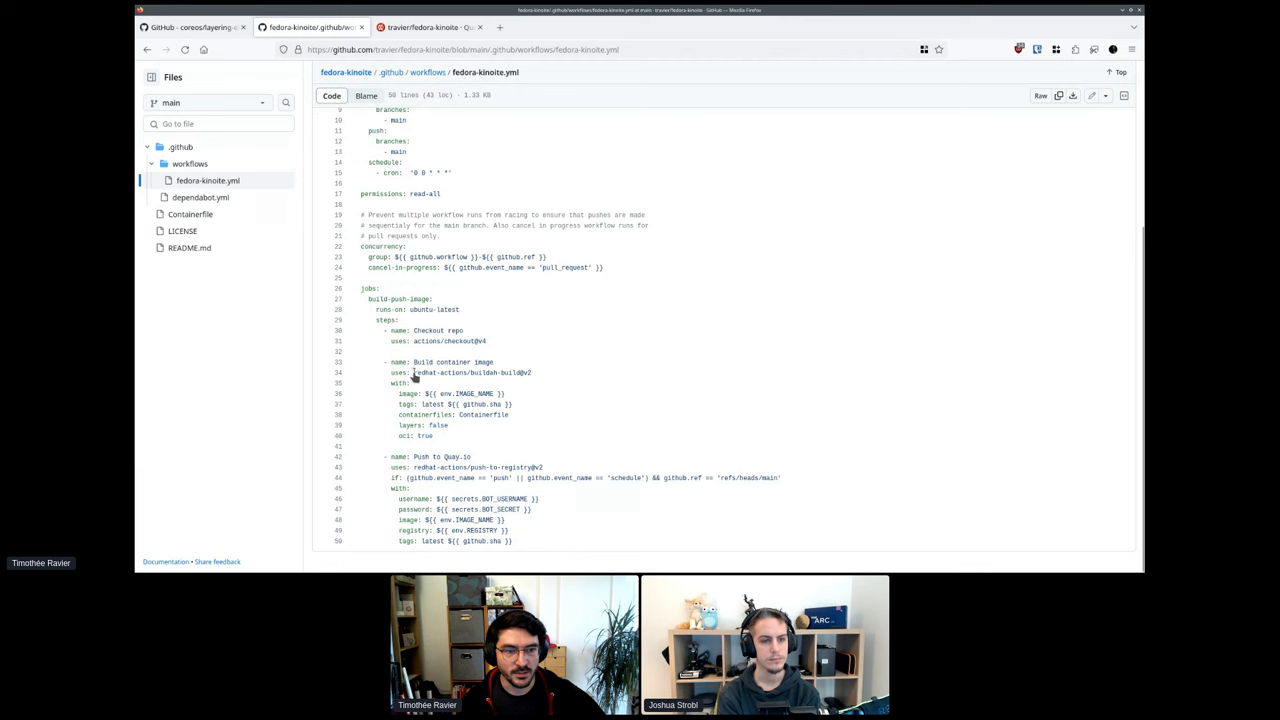
pyautogui.moveTo(412, 373); pyautogui.dragTo(539, 376)
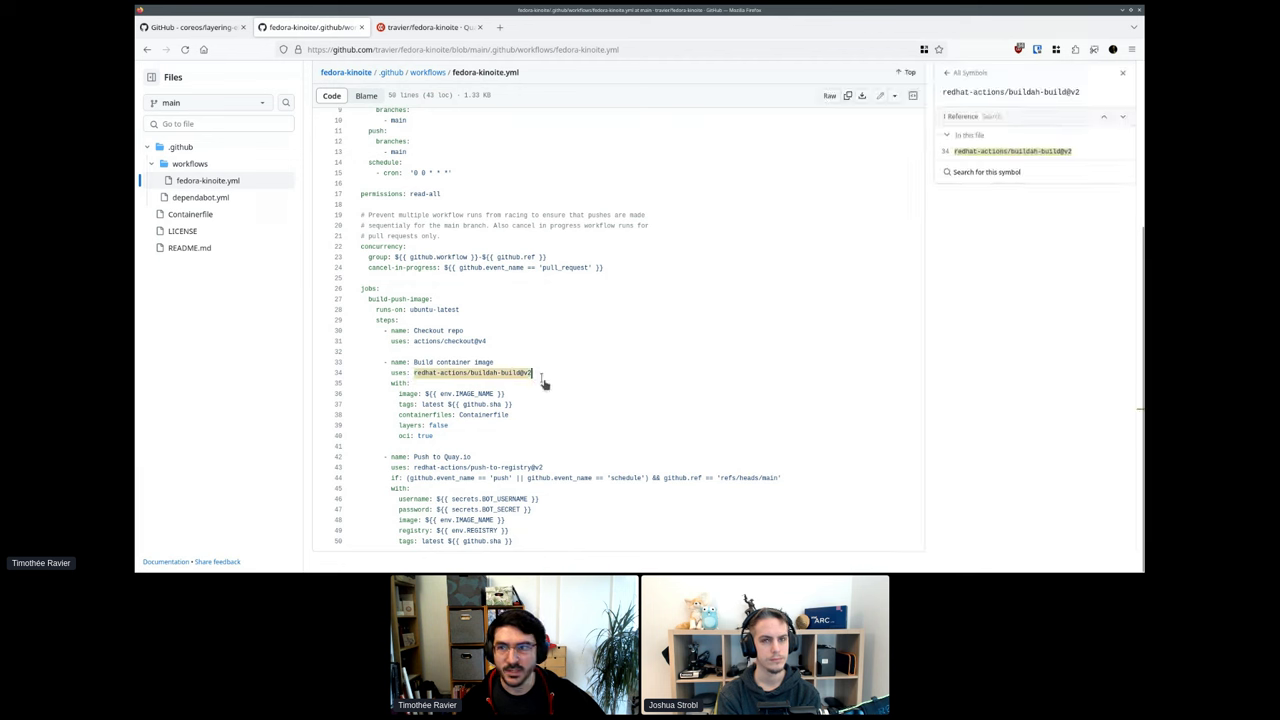
pyautogui.click(519, 395)
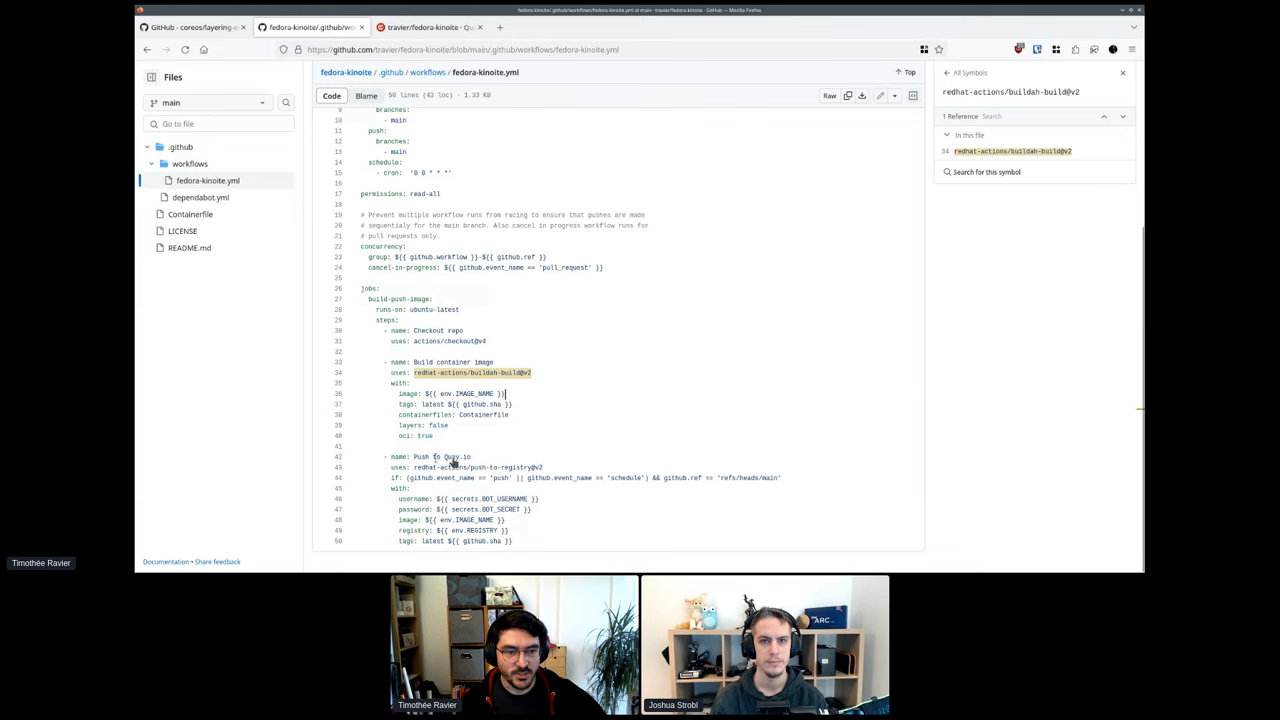
pyautogui.click(505, 459)
# Step: Switch to the fedora-kinoite repository on Quay.io and show its repository tags
pyautogui.click(428, 27)
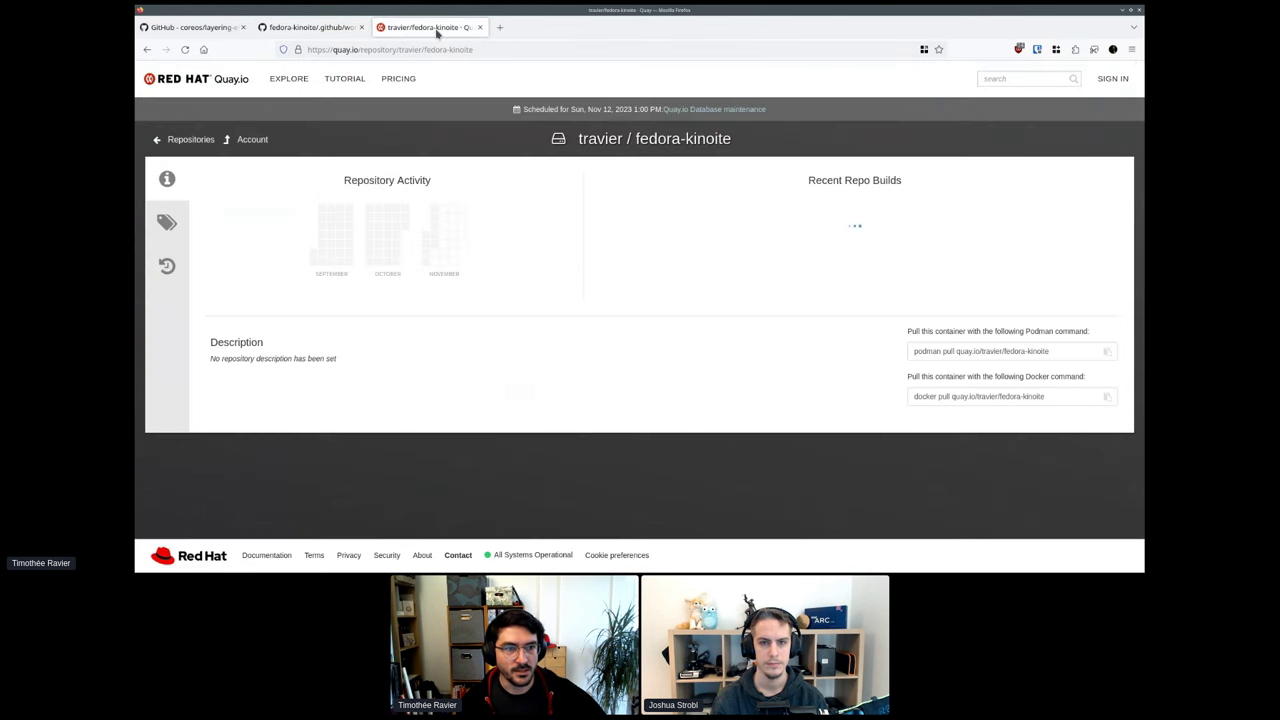
pyautogui.click(167, 224)
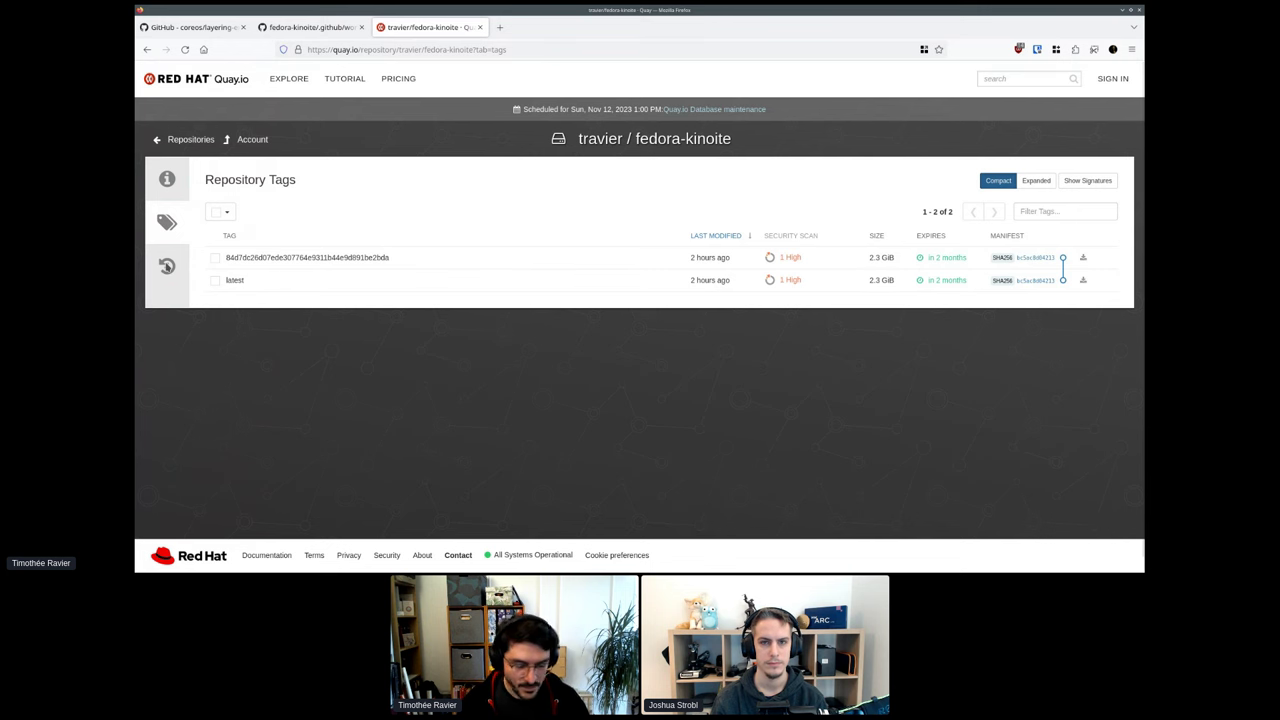
# Step: Switch to the Fedora Kinoite virtual machine's Konsole, clear the terminal and run rpm-ostree status
pyautogui.press('super+d')
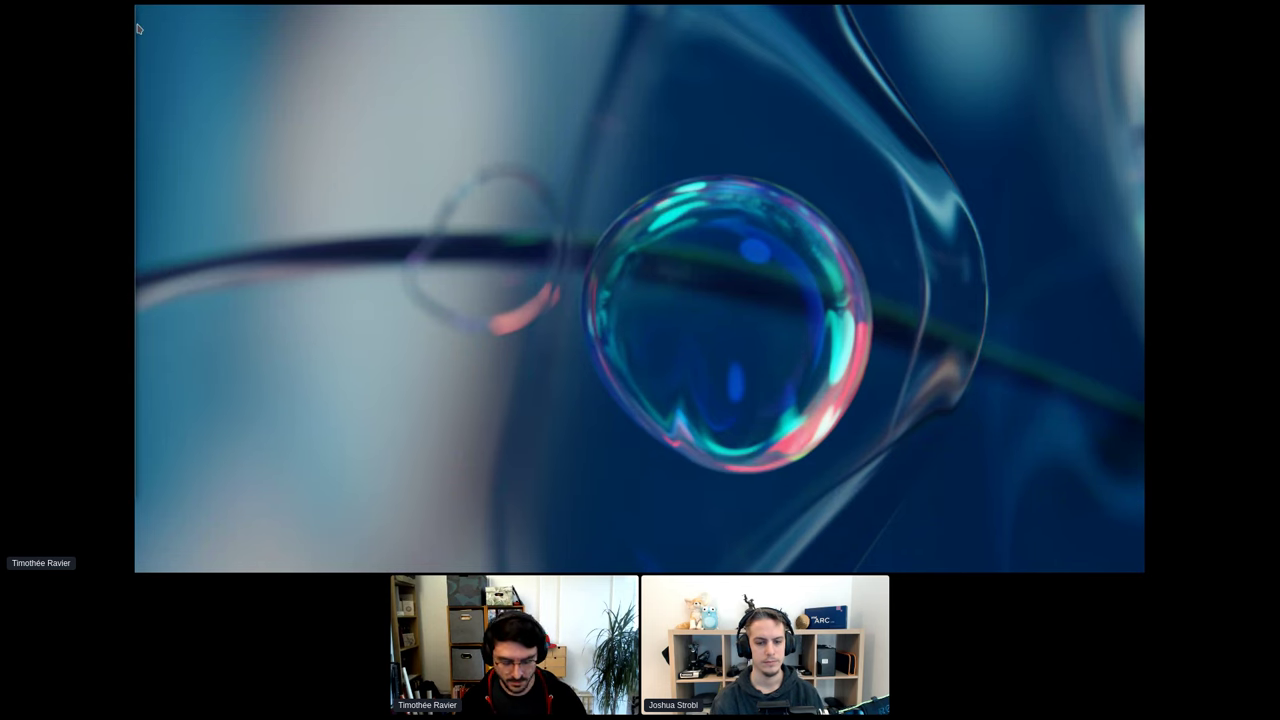
pyautogui.press('super+d')
pyautogui.hotkey('alt', 'Tab')
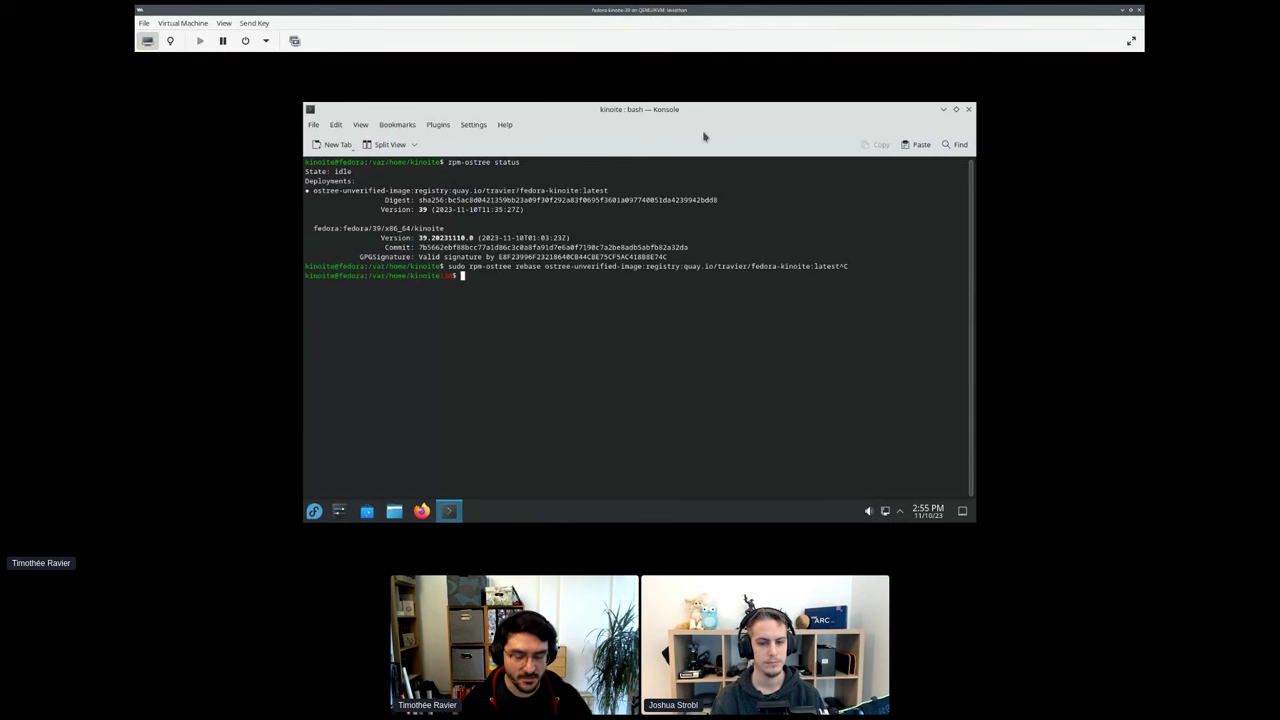
pyautogui.hotkey('ctrl', 'l')
pyautogui.press('Up')
pyautogui.press('Up')
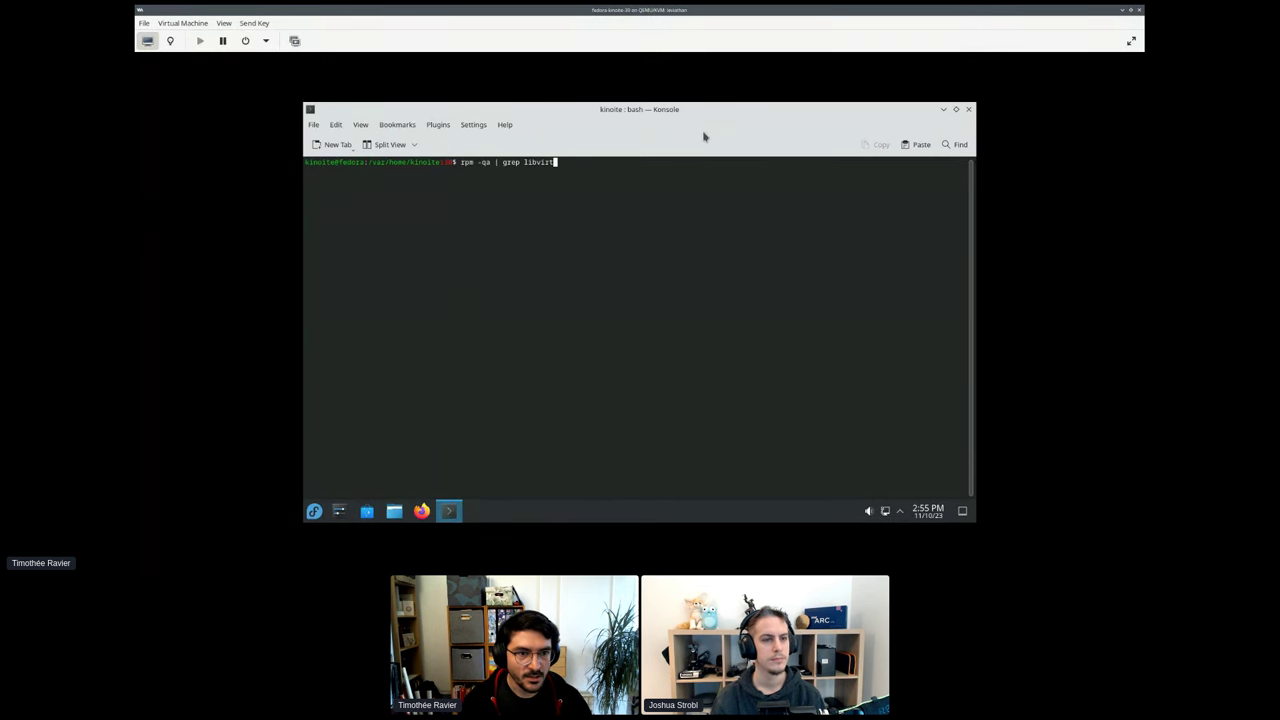
pyautogui.press('Down')
pyautogui.press('Return')
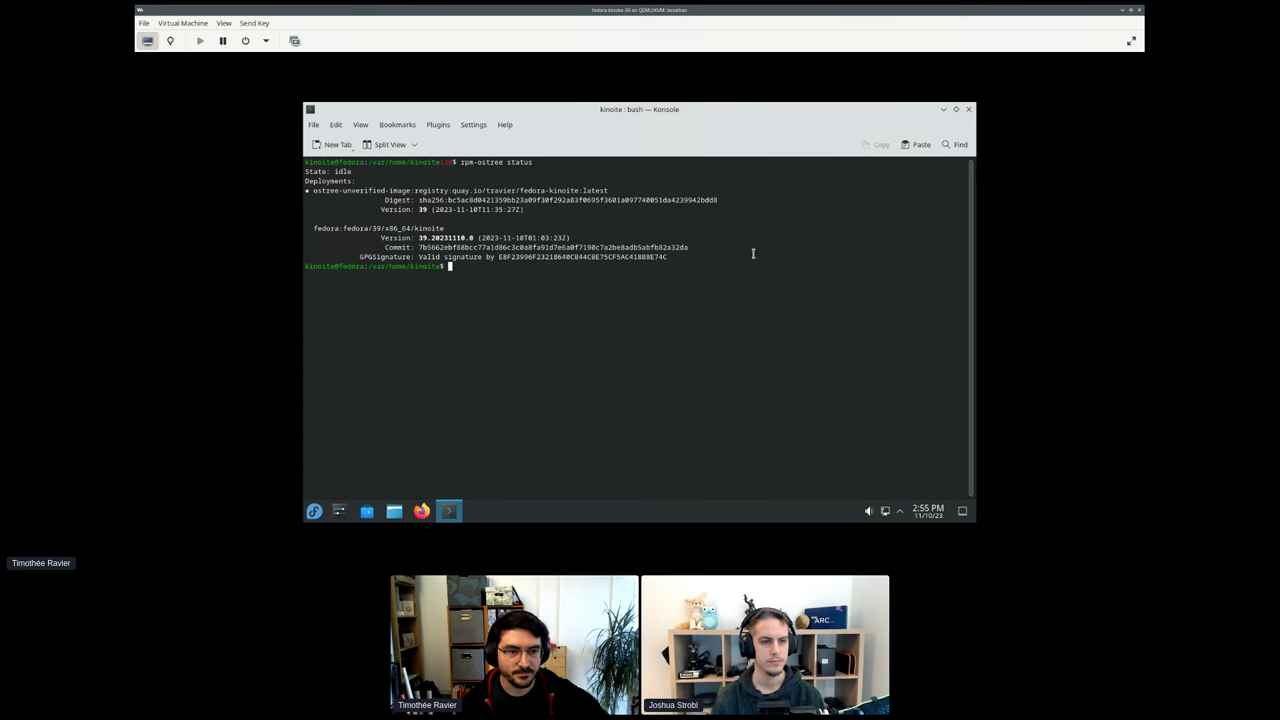
# Step: Recall the sudo rpm-ostree rebase command for the fedora-kinoite:latest image at the prompt and cancel it without running it
pyautogui.write('rpm -qa | grep libvirt')
pyautogui.press('BackSpace')
pyautogui.press('BackSpace')
pyautogui.press('BackSpace')
pyautogui.press('BackSpace')
pyautogui.press('BackSpace')
pyautogui.press('BackSpace')
pyautogui.press('BackSpace')
pyautogui.press('BackSpace')
pyautogui.press('BackSpace')
pyautogui.press('BackSpace')
pyautogui.press('BackSpace')
pyautogui.press('BackSpace')
pyautogui.press('BackSpace')
pyautogui.press('BackSpace')
pyautogui.press('BackSpace')
pyautogui.press('BackSpace')
pyautogui.press('BackSpace')
pyautogui.press('BackSpace')
pyautogui.press('BackSpace')
pyautogui.press('BackSpace')
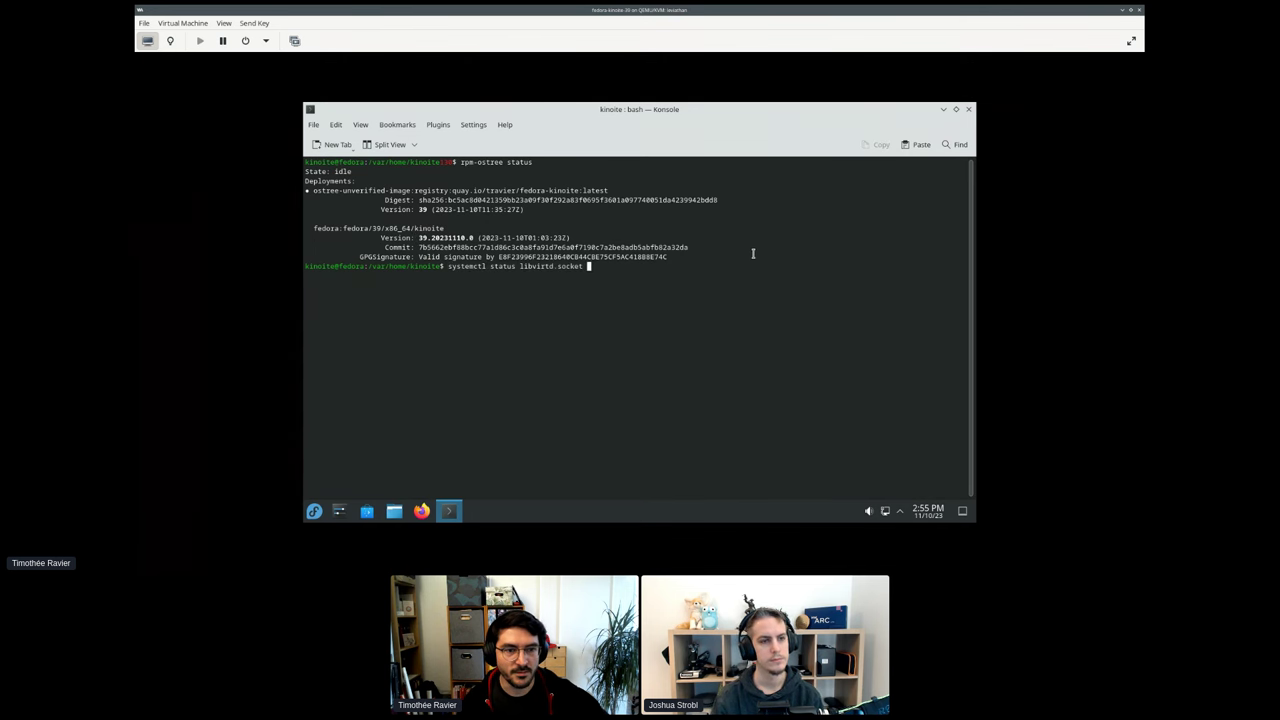
pyautogui.write('reboot')
pyautogui.press('Up')
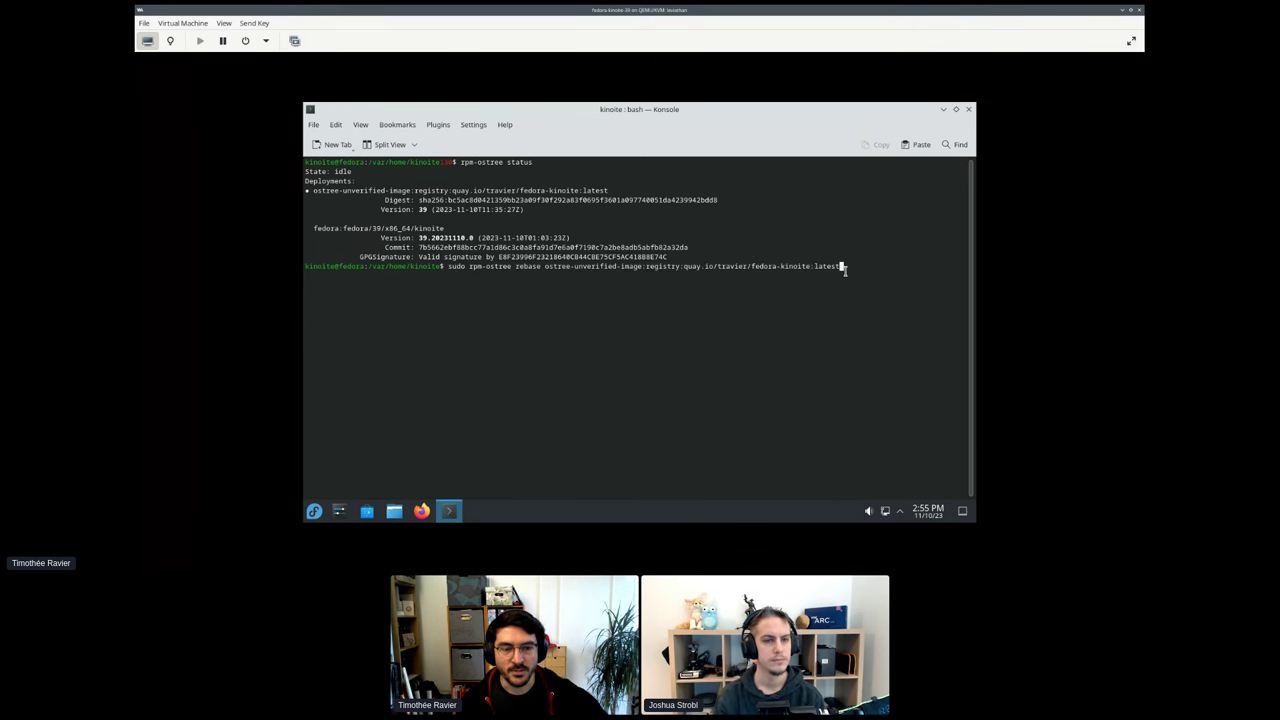
pyautogui.hotkey('ctrl', 'c')
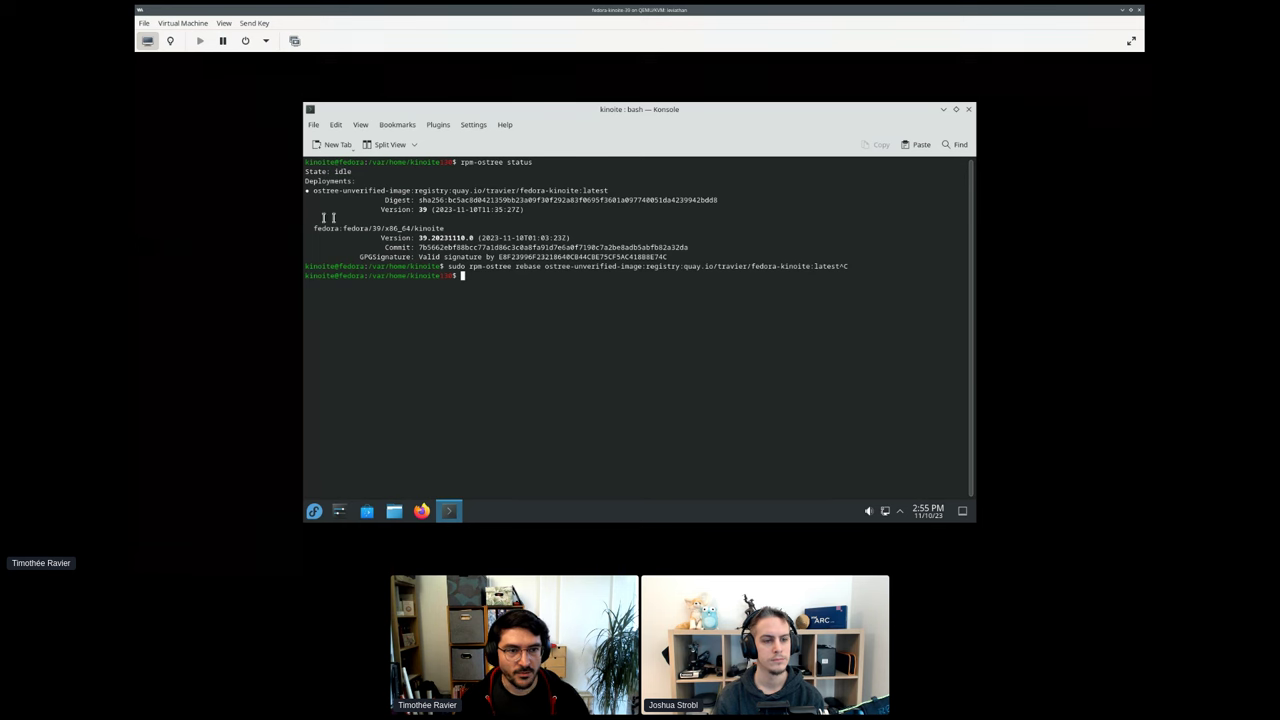
# Step: Highlight the image reference of the first deployment in the rpm-ostree status output
pyautogui.moveTo(314, 190); pyautogui.dragTo(614, 189)
pyautogui.click(655, 190)
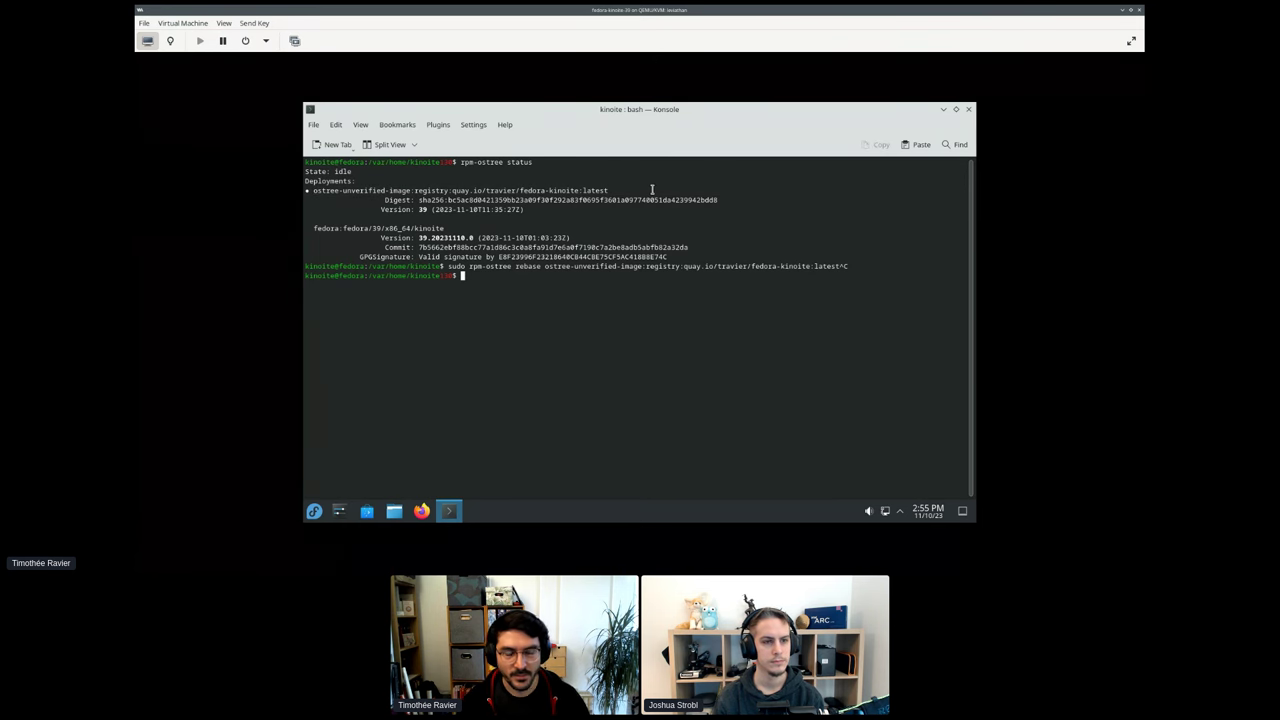
# Step: List the installed packages matching libvi by running rpm -qa | grep libvi
pyautogui.write('rpm -qa ')
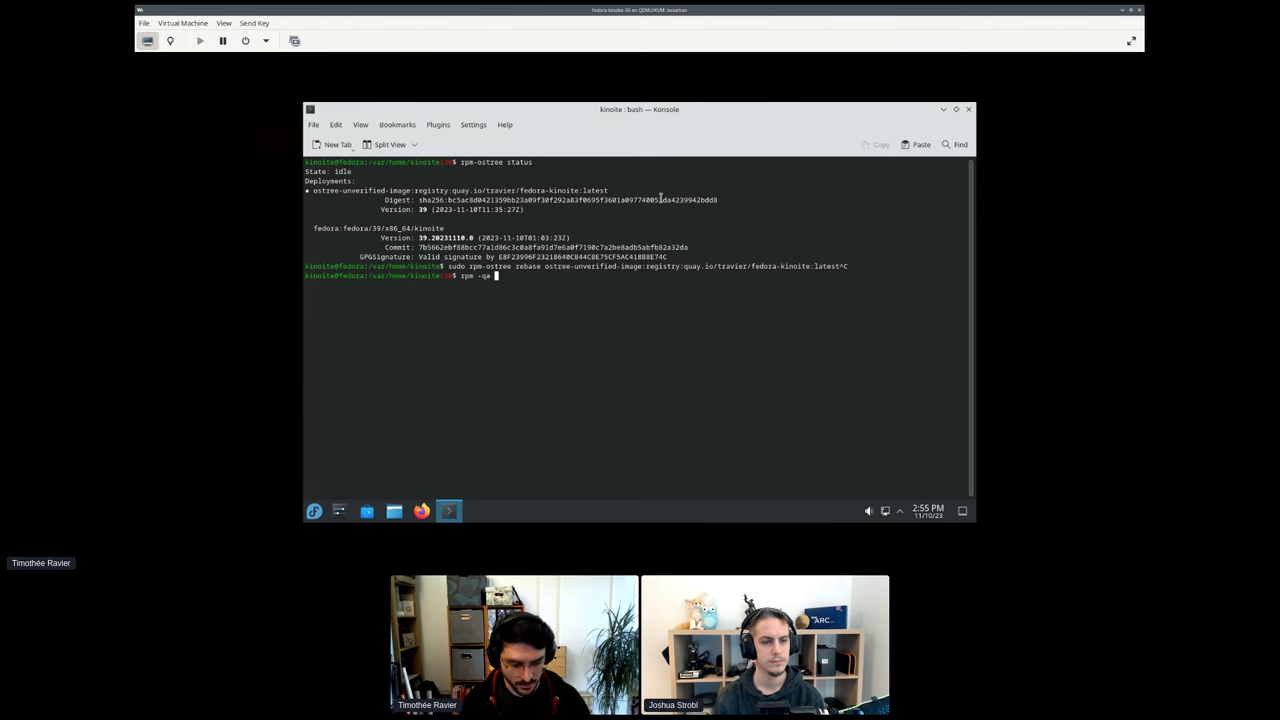
pyautogui.write('| libvi')
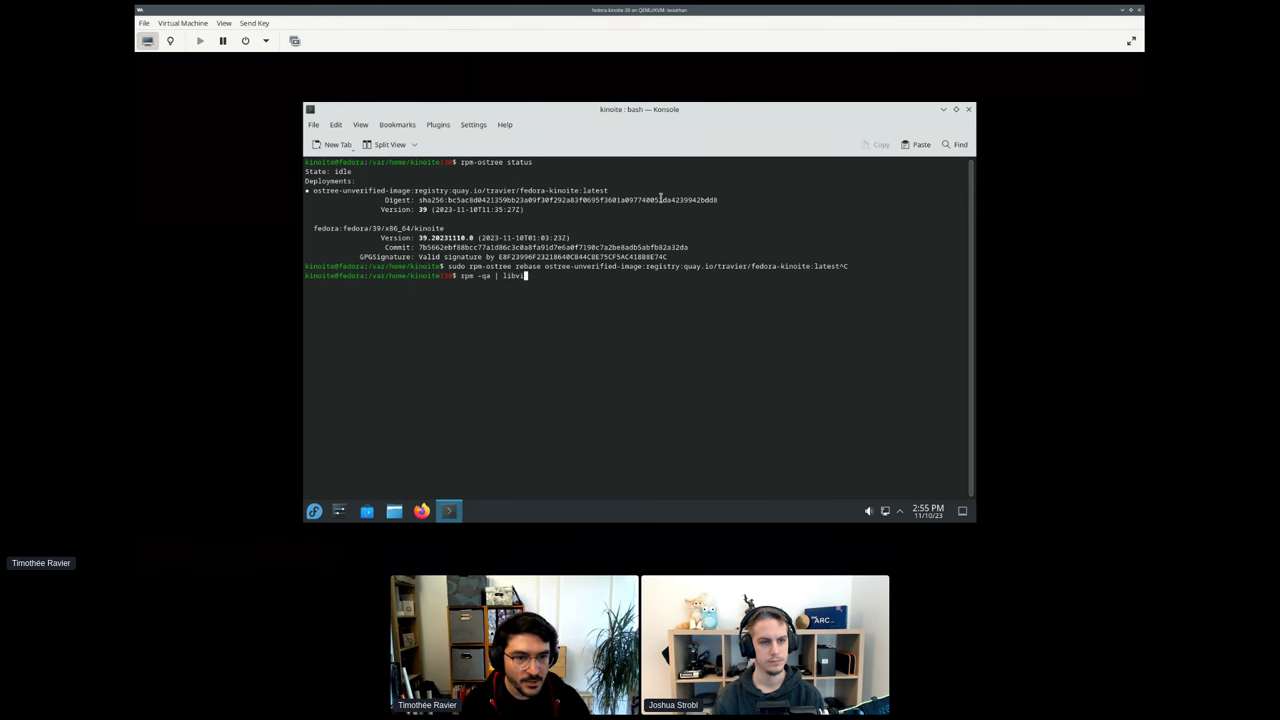
pyautogui.press('Return')
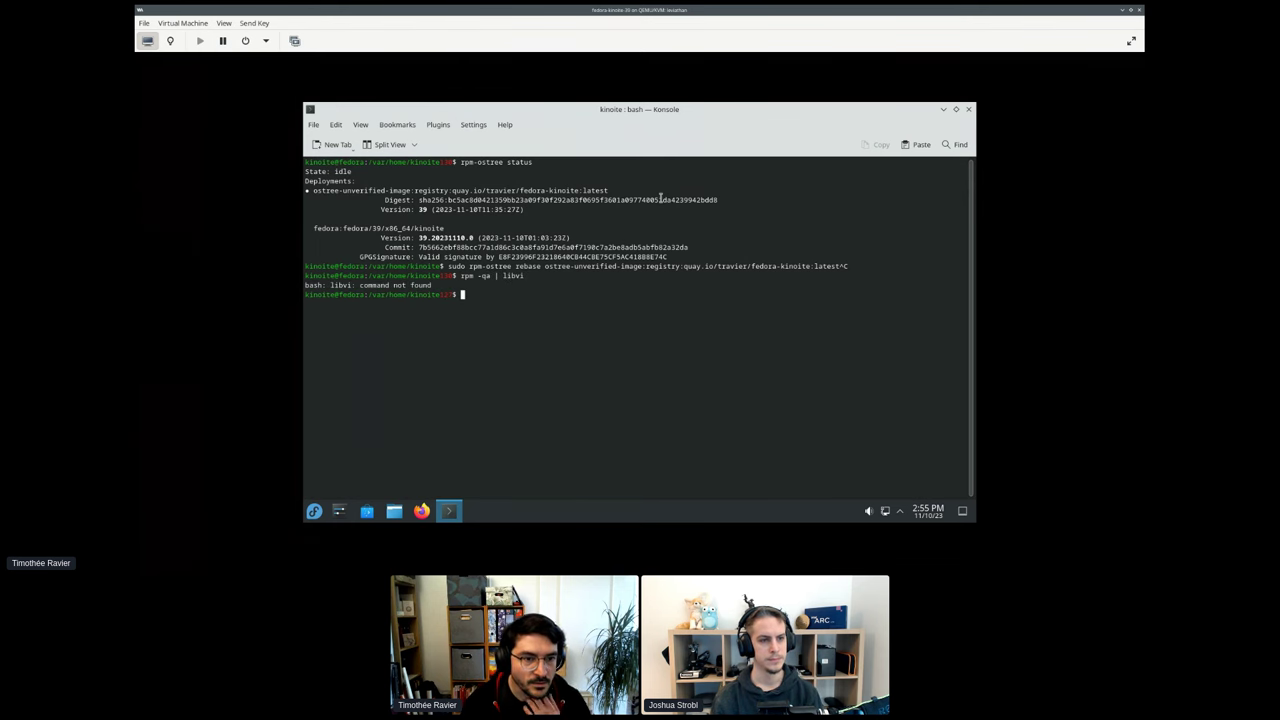
pyautogui.press('Up')
pyautogui.press('Left')
pyautogui.press('Left')
pyautogui.press('Left')
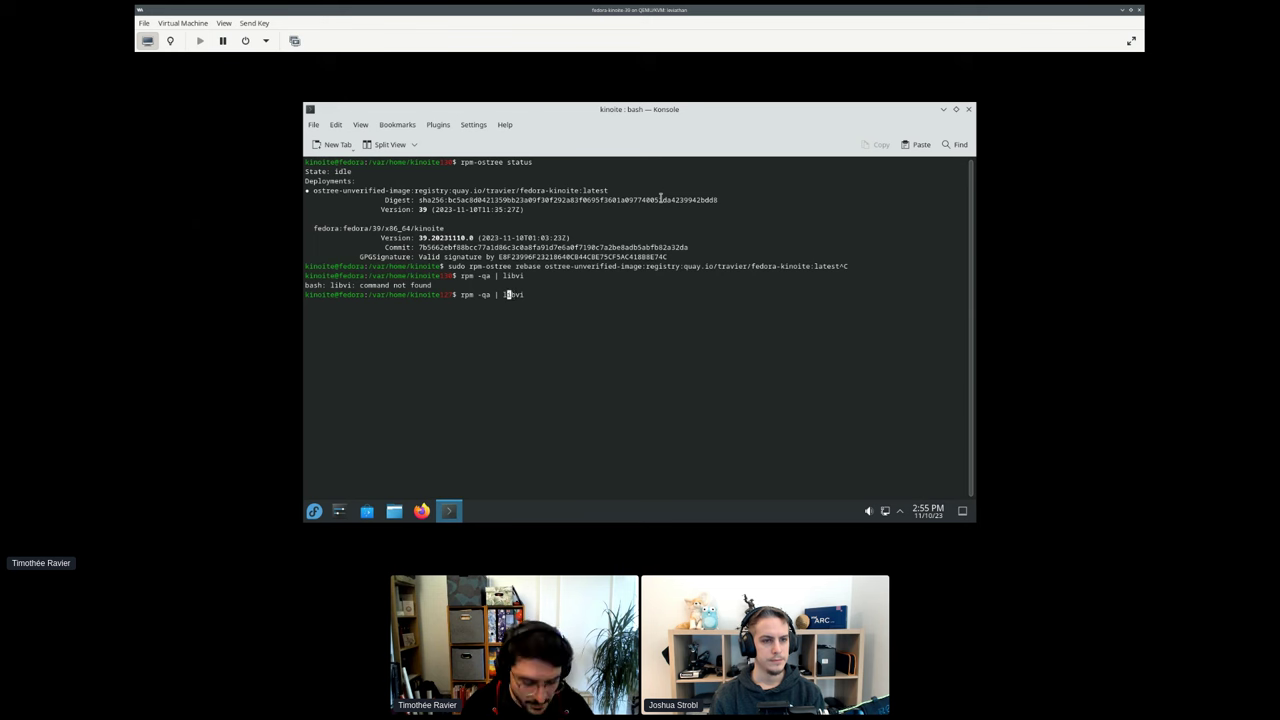
pyautogui.write('grep')
pyautogui.press('Return')
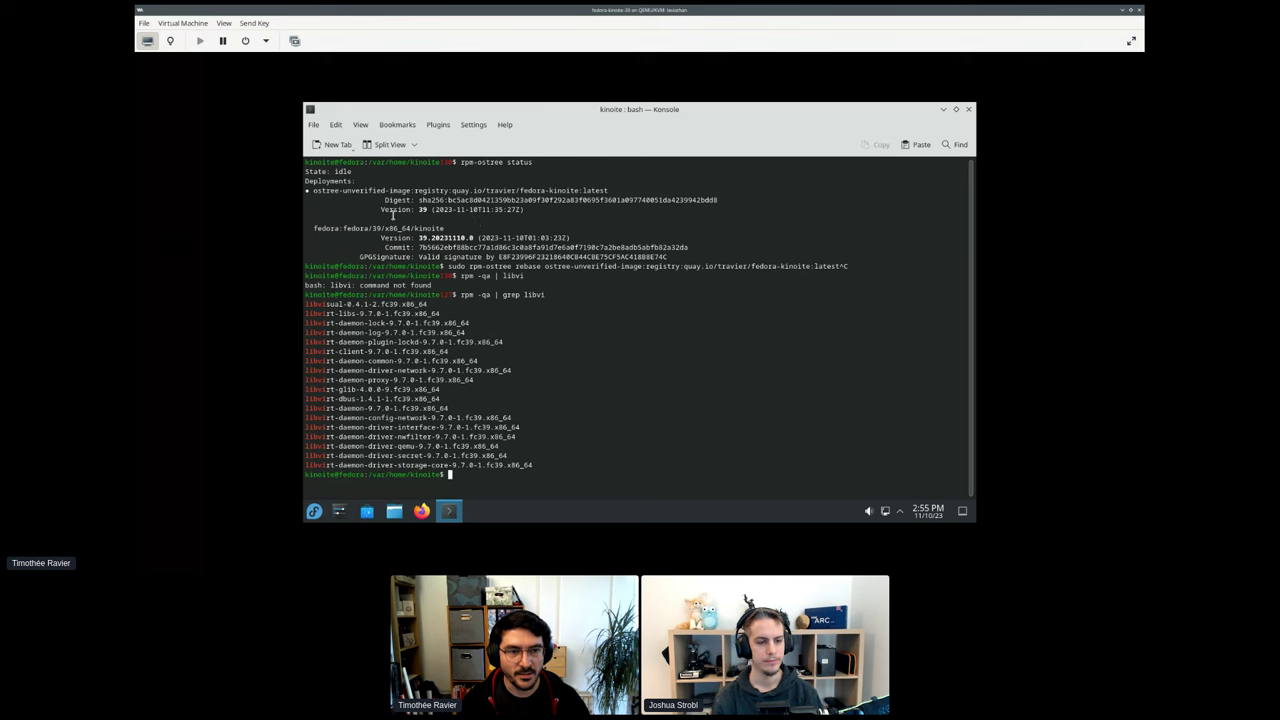
# Step: Highlight the version line of the first deployment in the status output and clear the selection
pyautogui.moveTo(381, 209); pyautogui.dragTo(561, 210)
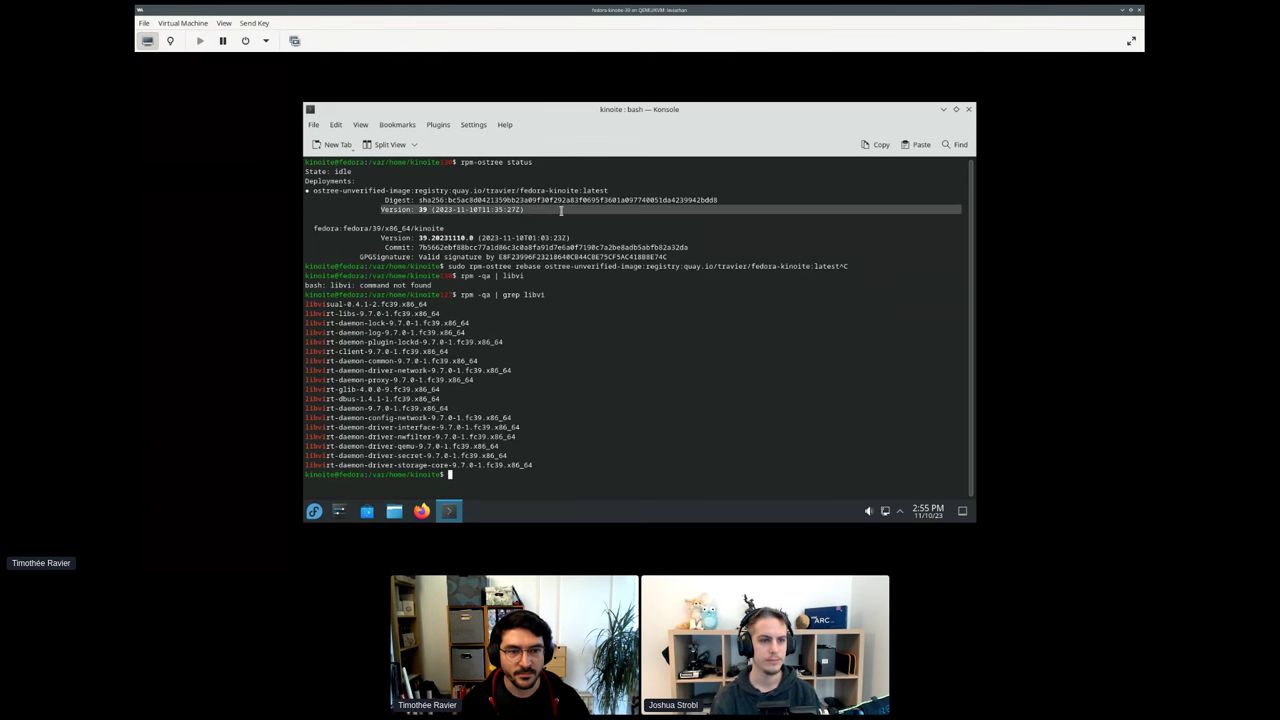
pyautogui.click(561, 210)
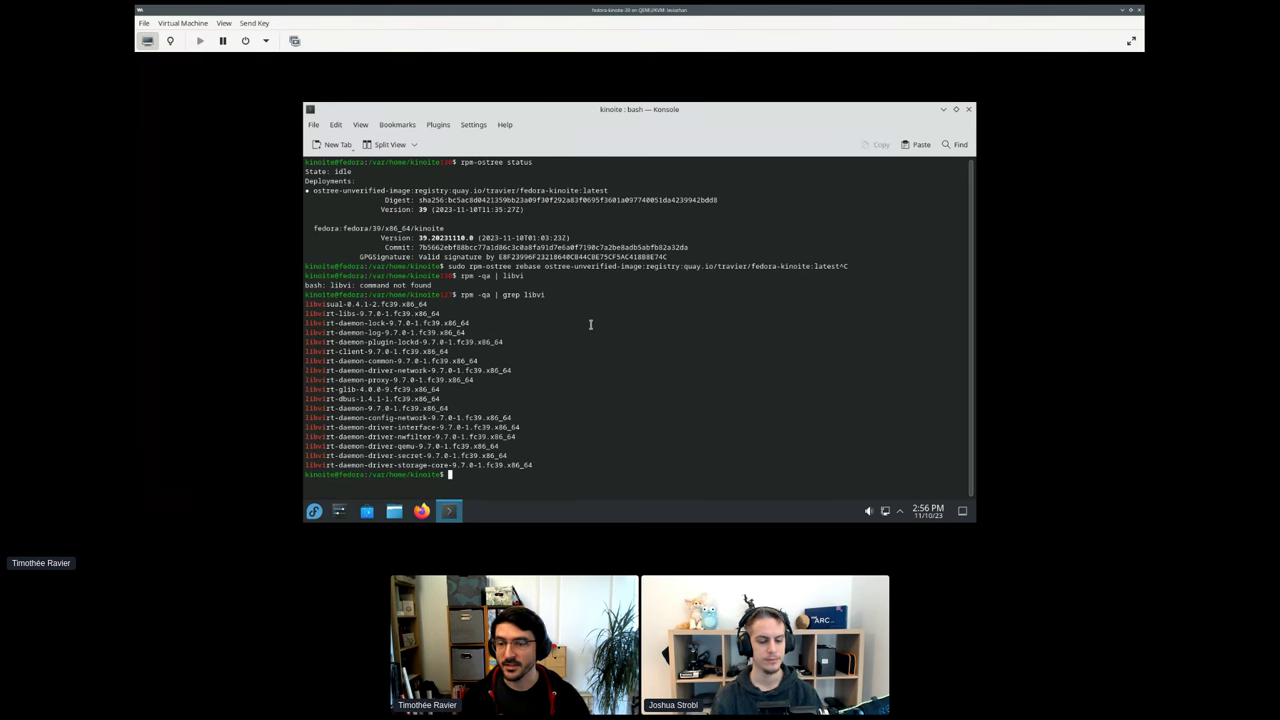